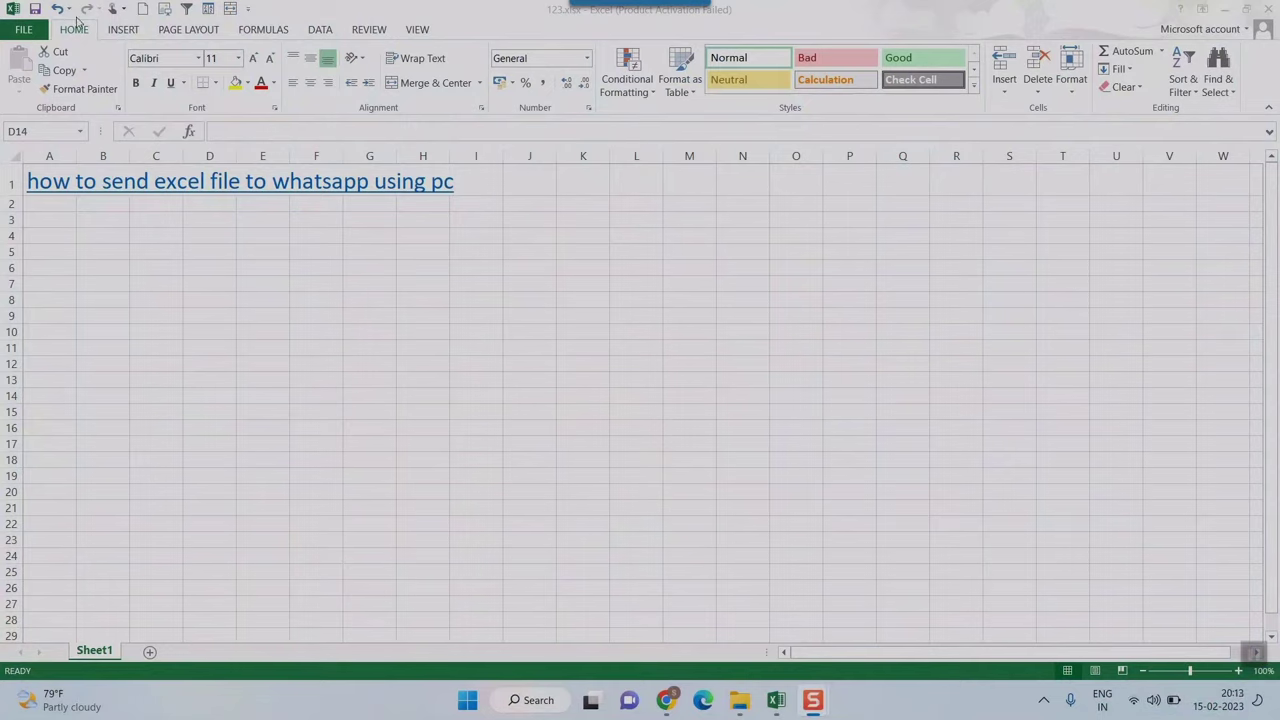
# Step: Close the Excel workbook so the desktop with the 123 file icon shows
pyautogui.click(1270, 9)
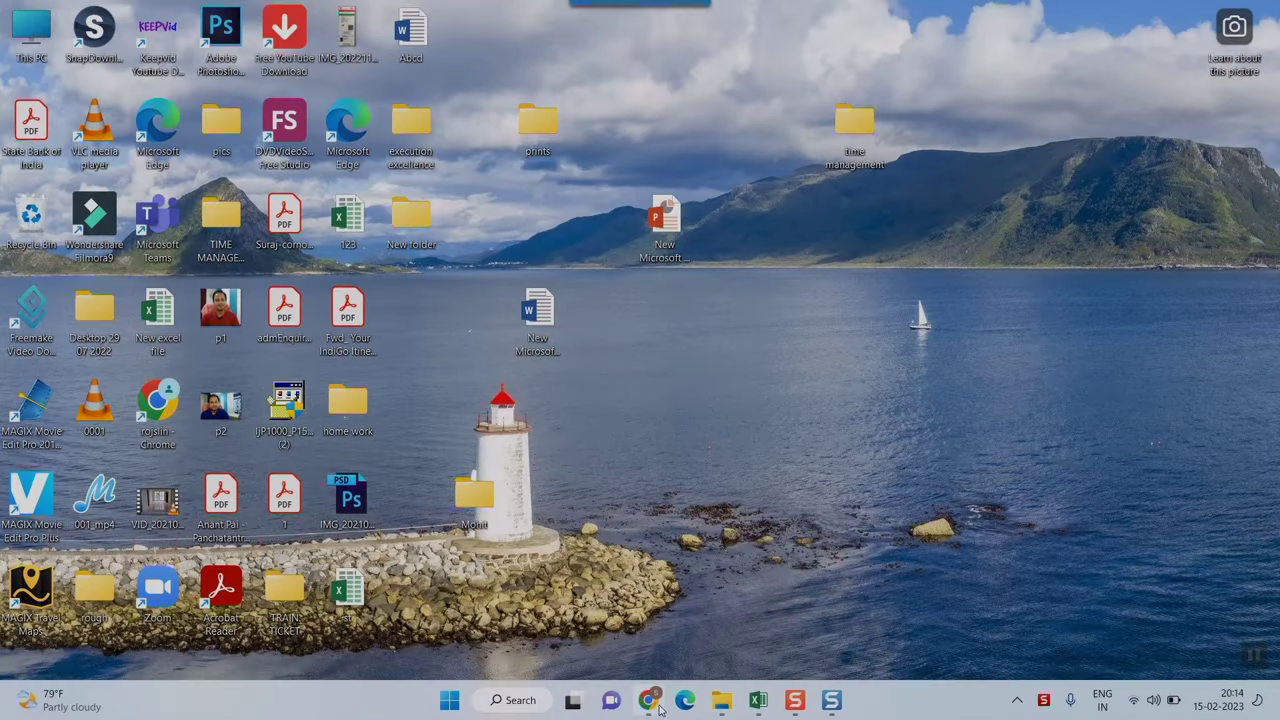
# Step: Launch Chrome, search Google for 'whatsapp web', and open the WhatsApp Web result
pyautogui.click(650, 702)
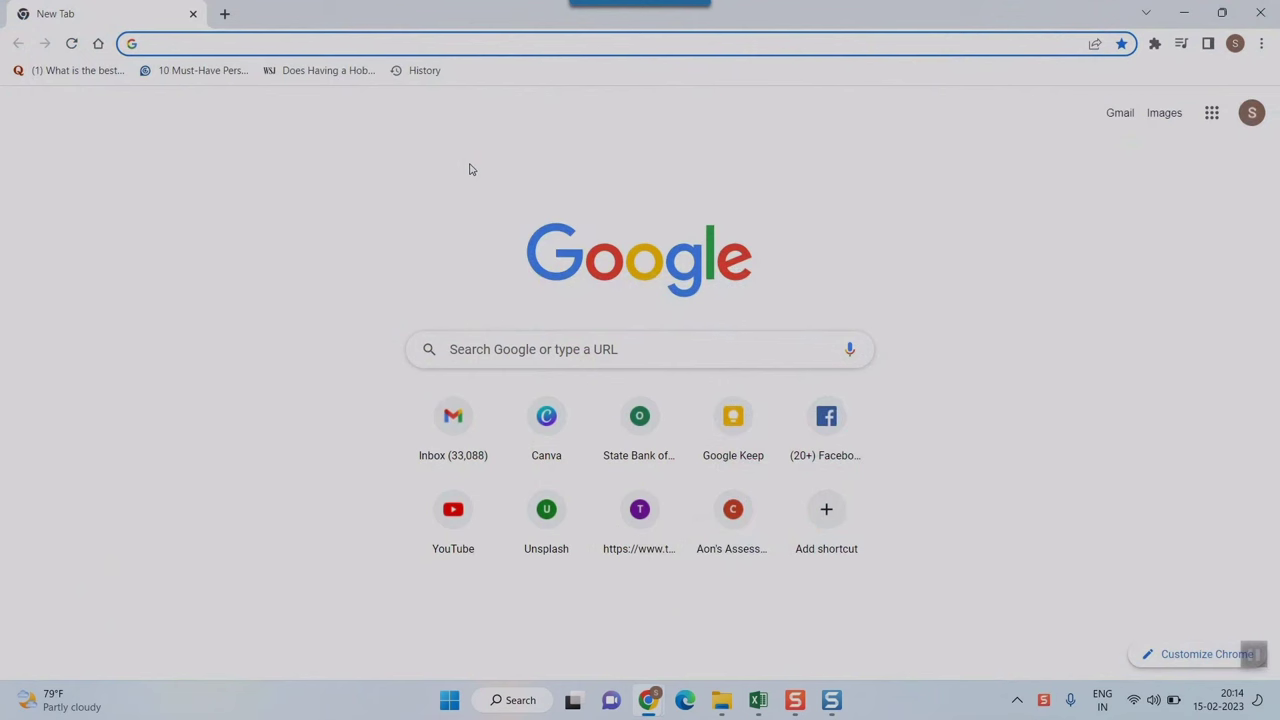
pyautogui.click(221, 43)
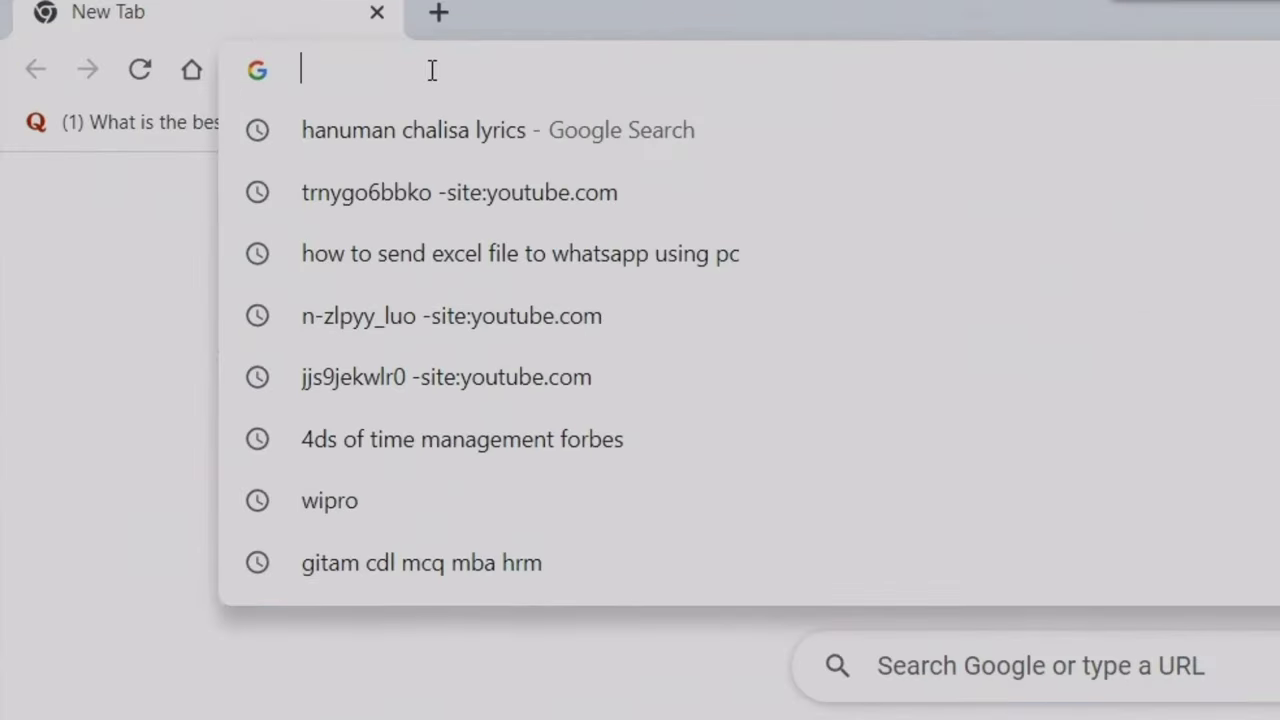
pyautogui.write('whatsapp web')
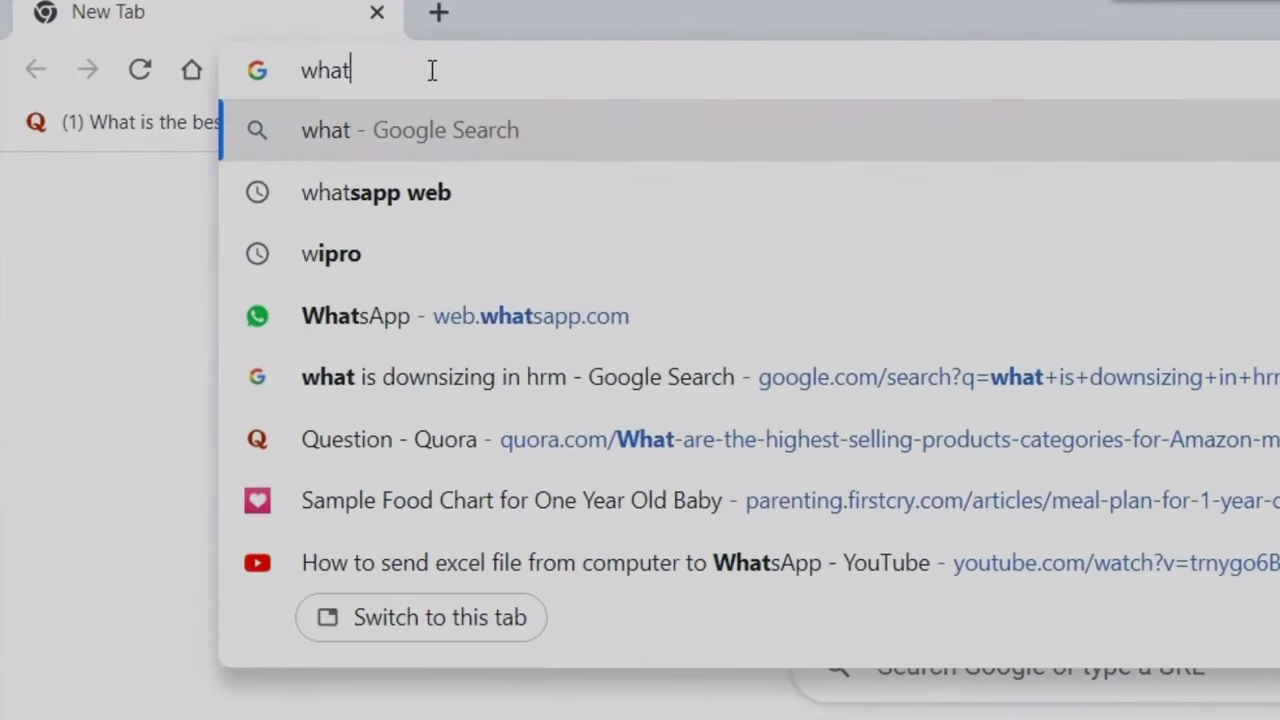
pyautogui.press('Return')
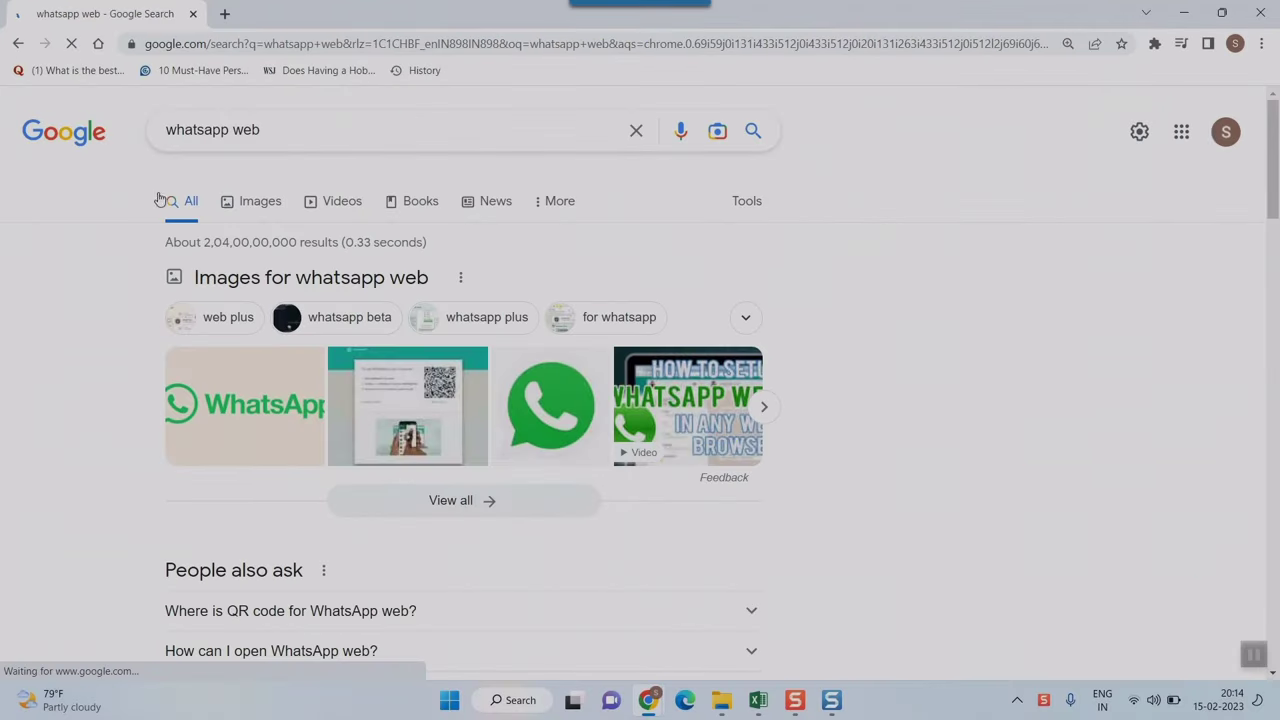
pyautogui.scroll(-3, 283, 468)
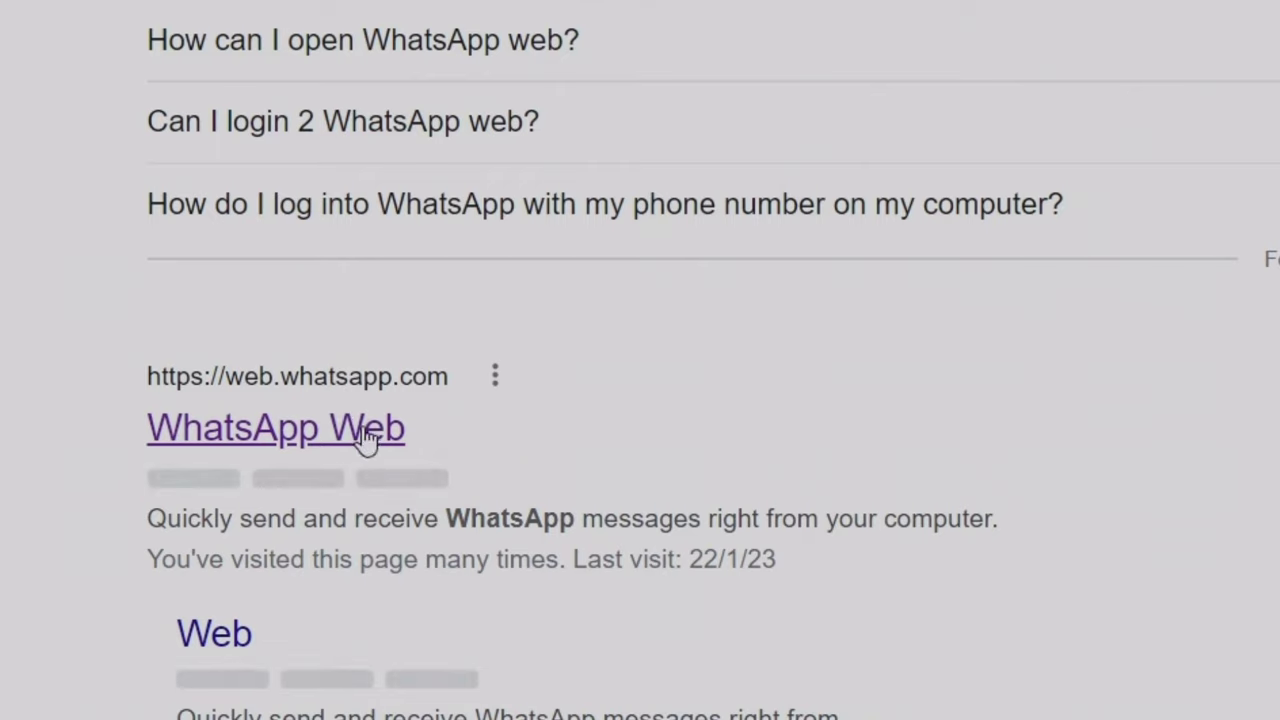
pyautogui.click(266, 440)
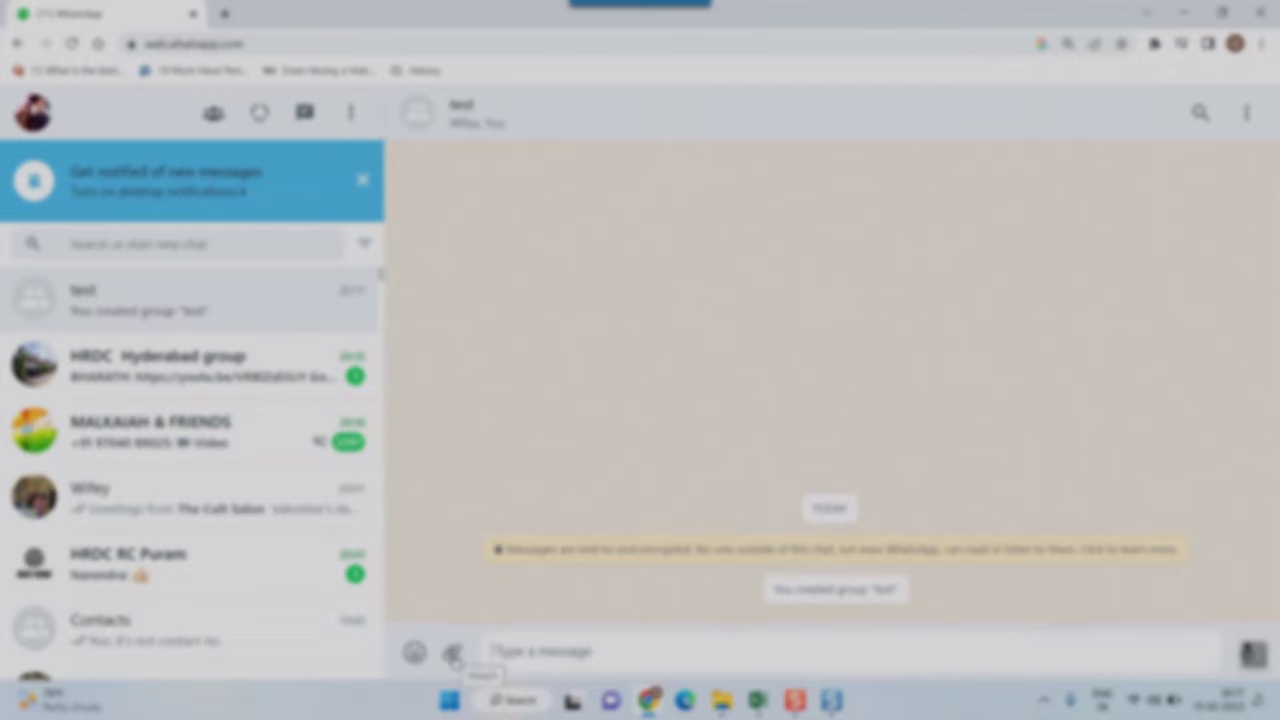
# Step: Open the attachment options in the test group chat
pyautogui.click(453, 654)
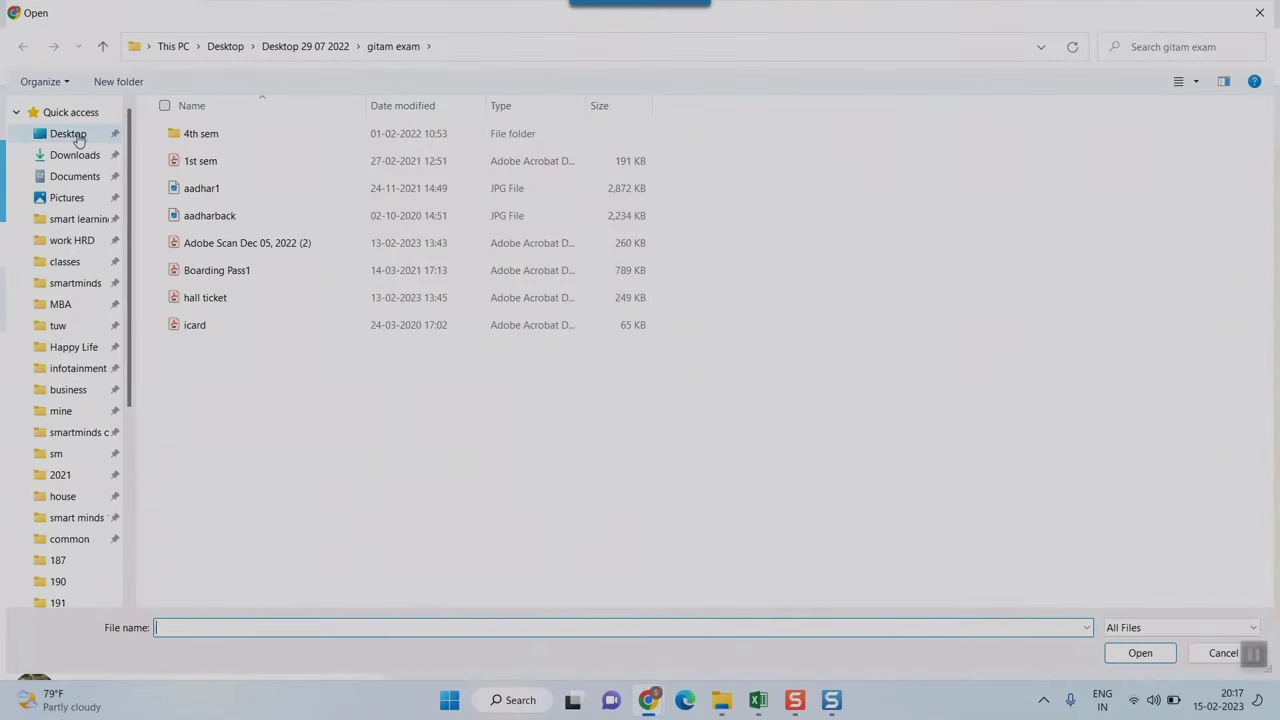
# Step: Attach 123.xlsx from the Desktop folder as a document and send it to the test group
pyautogui.click(68, 134)
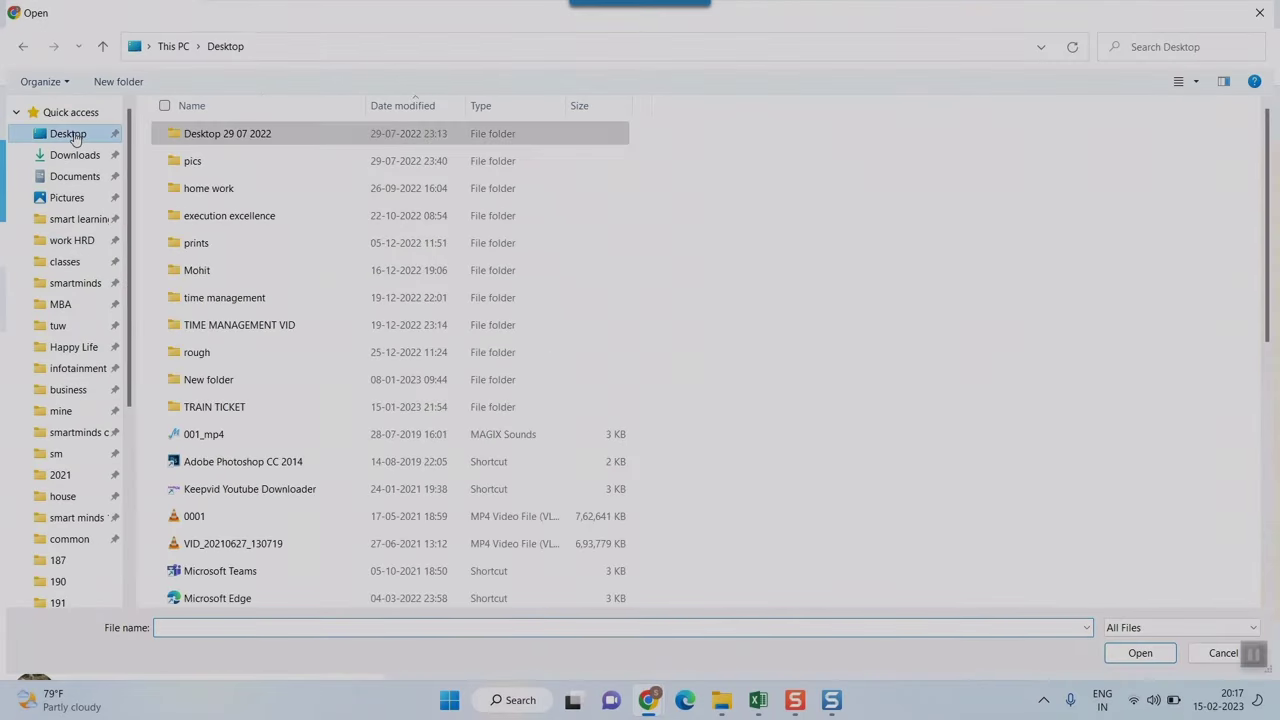
pyautogui.click(241, 303)
pyautogui.scroll(-7, 300, 300)
pyautogui.write('123')
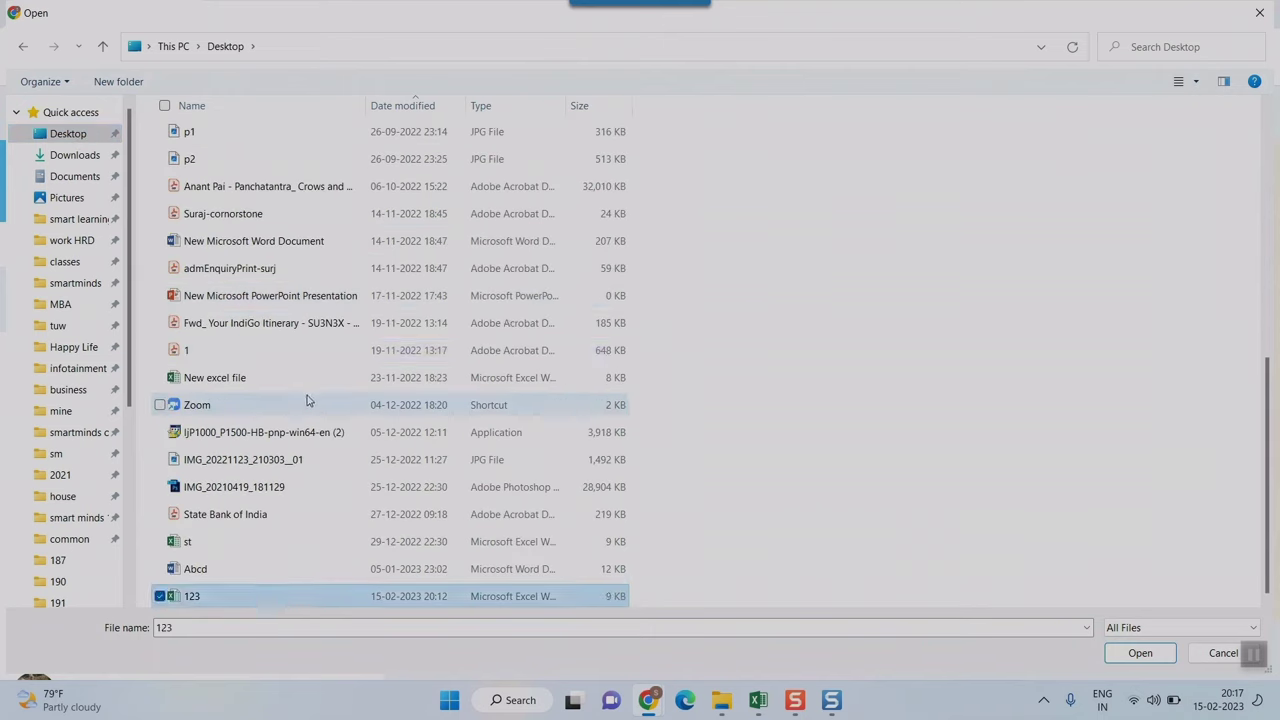
pyautogui.doubleClick(190, 597)
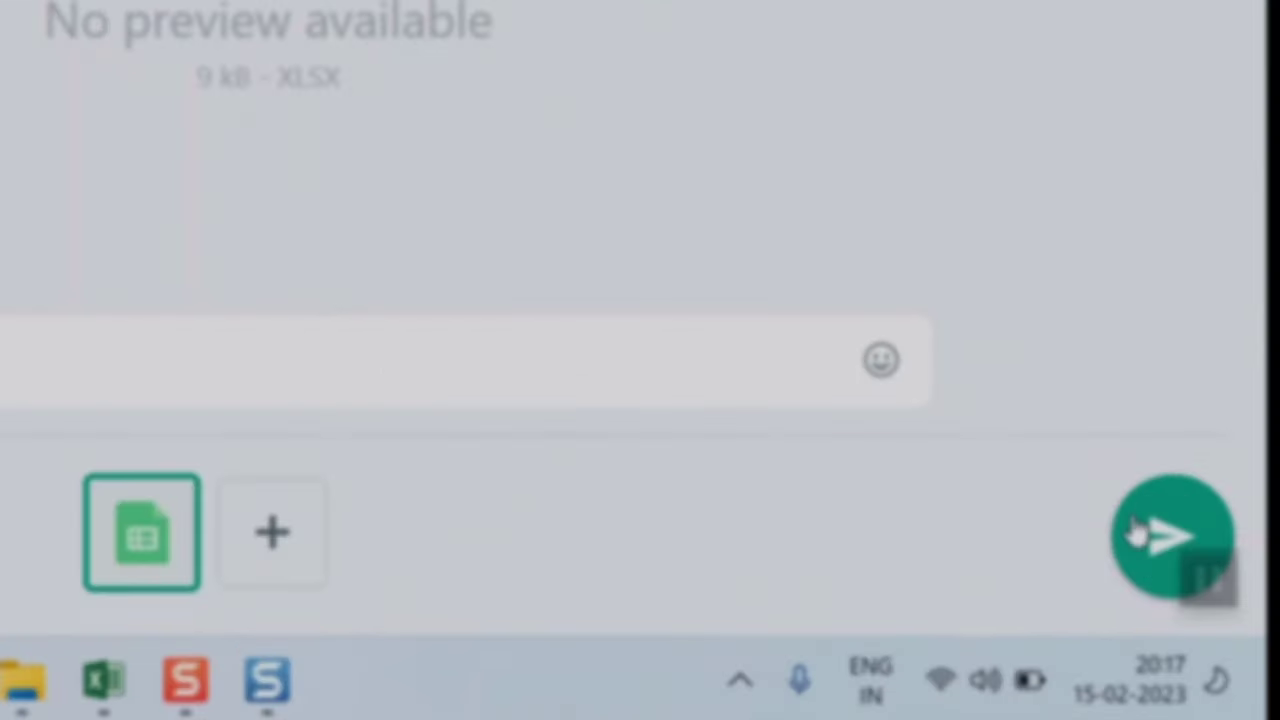
pyautogui.click(1138, 533)
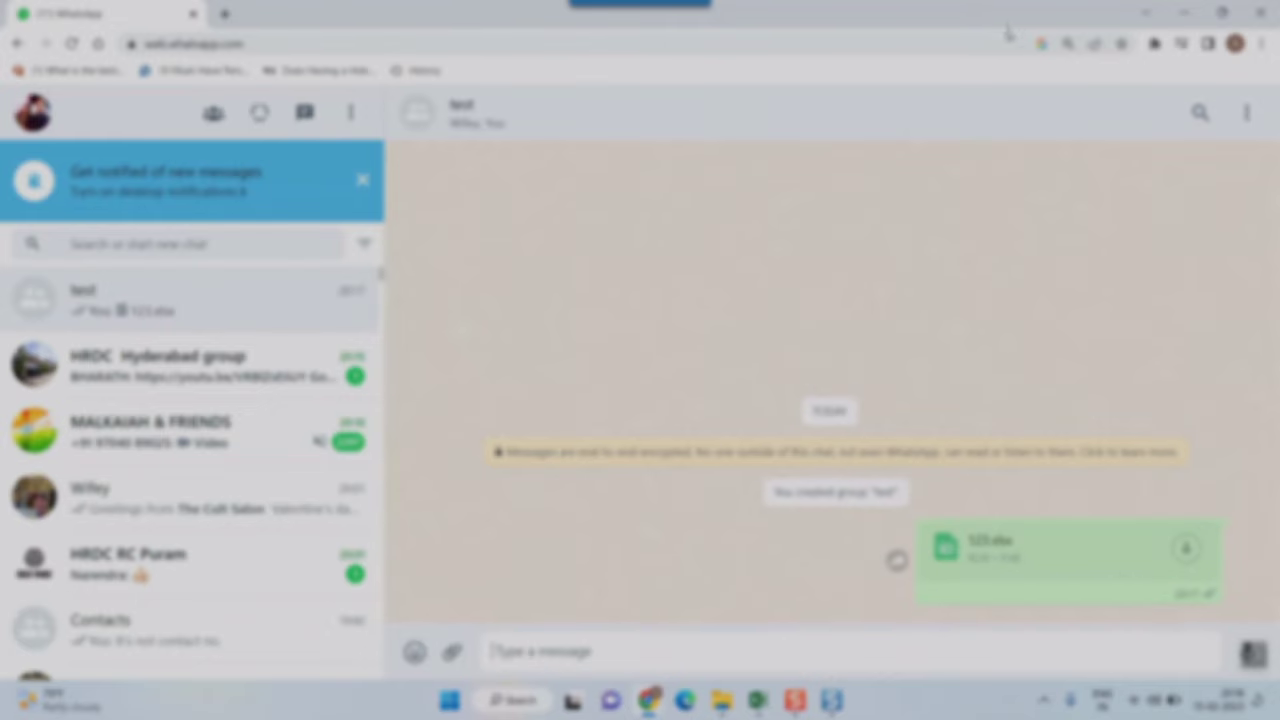
# Step: Restore down Chrome, drag 123.xlsx from the desktop into the test chat, and send it
pyautogui.moveTo(1010, 30)
pyautogui.mouseDown()
pyautogui.moveTo(1071, 54)
pyautogui.moveTo(1012, 49)
pyautogui.moveTo(1035, 50)
pyautogui.moveTo(1021, 44)
pyautogui.mouseUp()
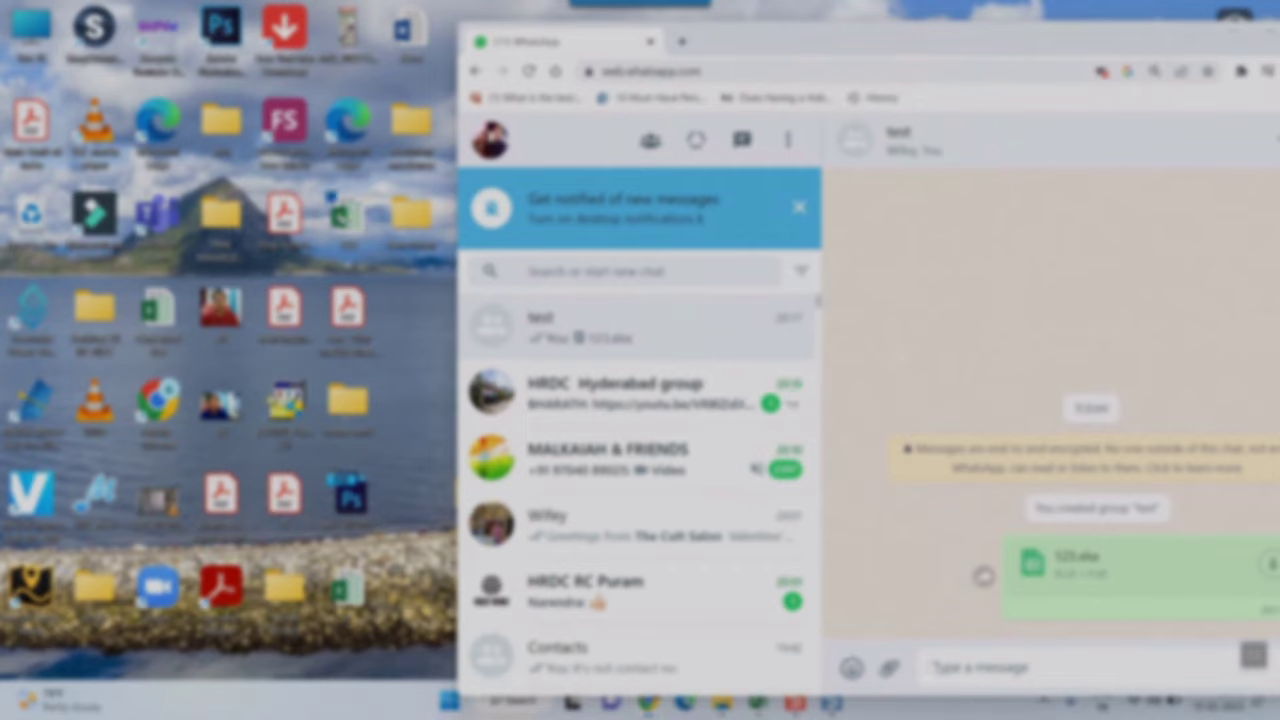
pyautogui.moveTo(341, 218)
pyautogui.mouseDown()
pyautogui.moveTo(957, 612)
pyautogui.moveTo(966, 634)
pyautogui.mouseUp()
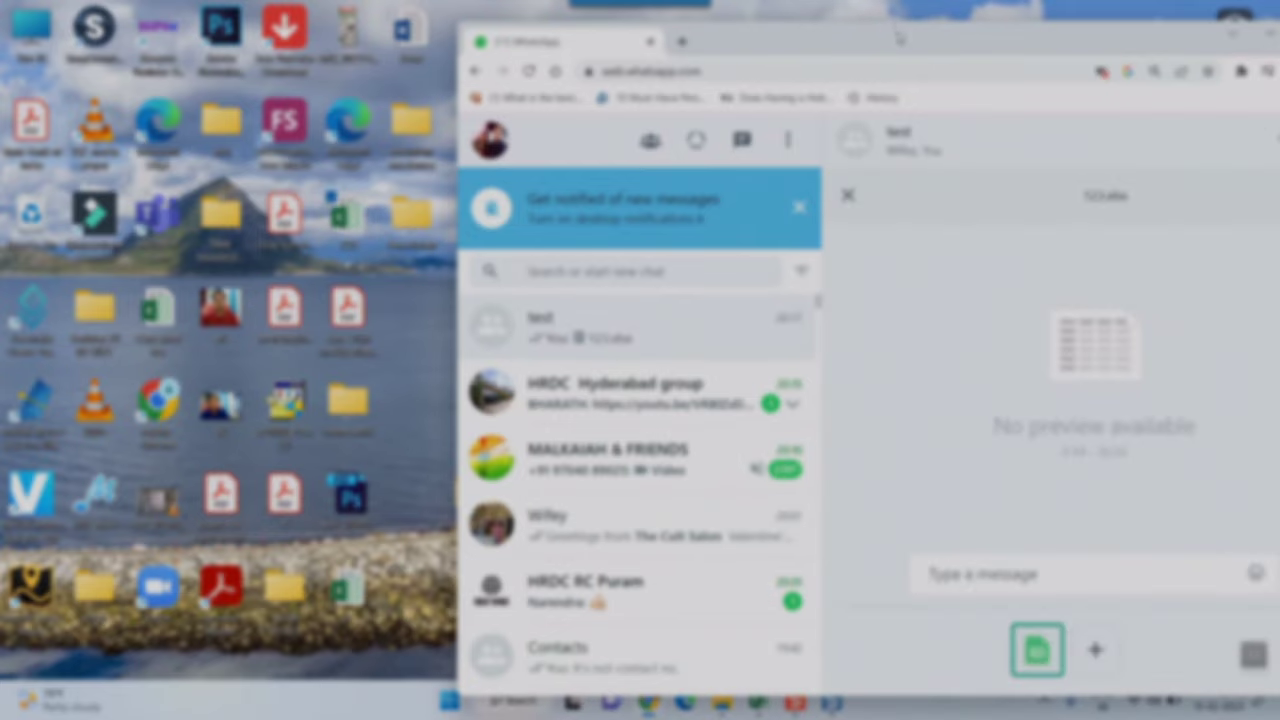
pyautogui.moveTo(879, 39)
pyautogui.mouseDown()
pyautogui.moveTo(573, 37)
pyautogui.moveTo(516, 22)
pyautogui.mouseUp()
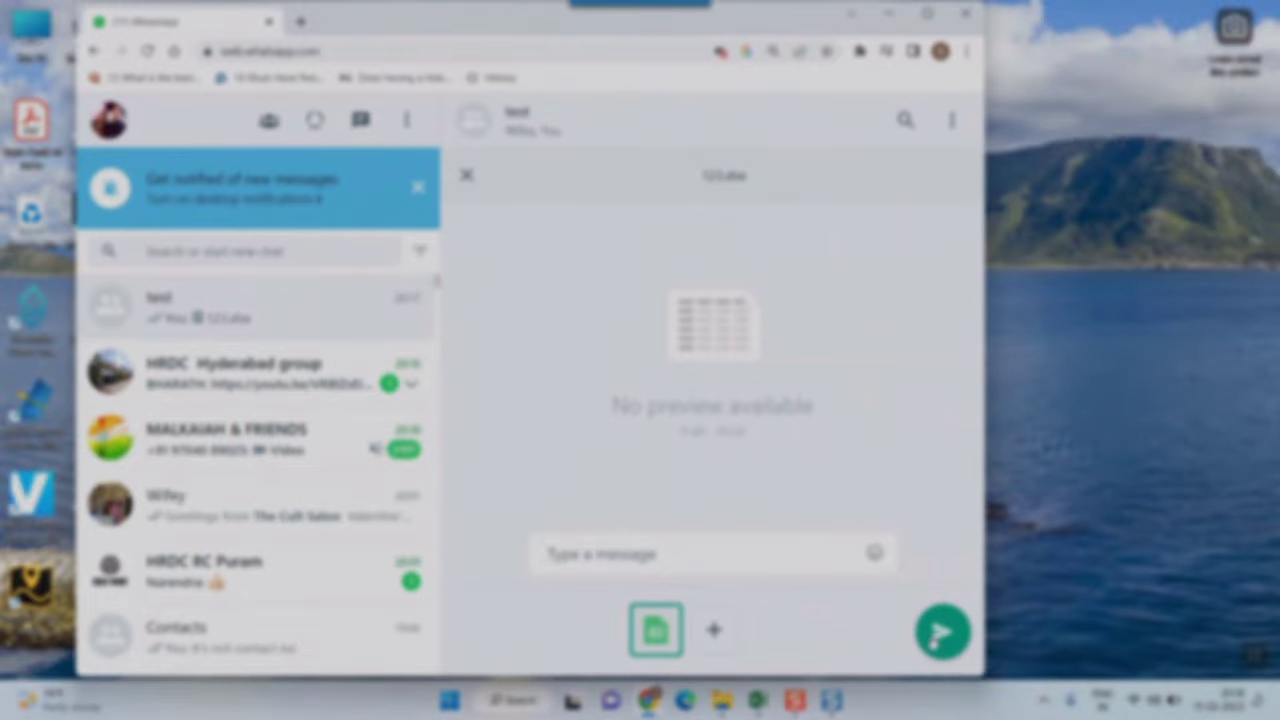
pyautogui.click(940, 634)
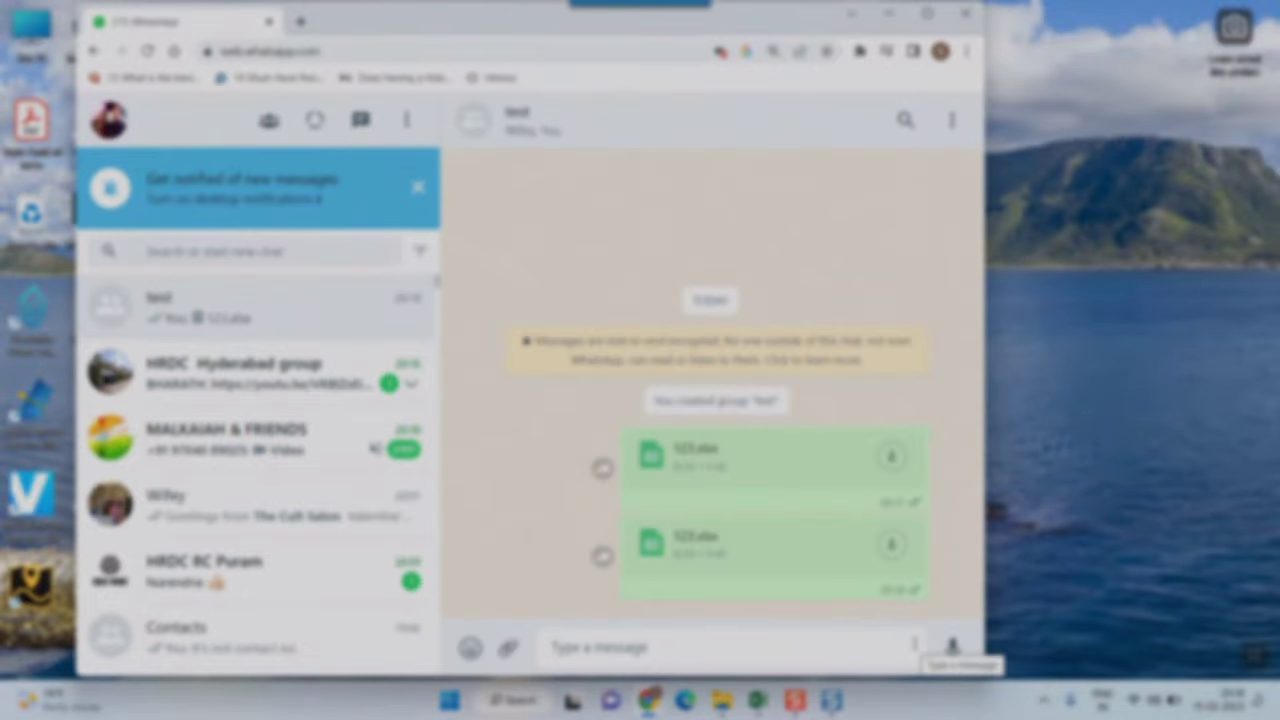